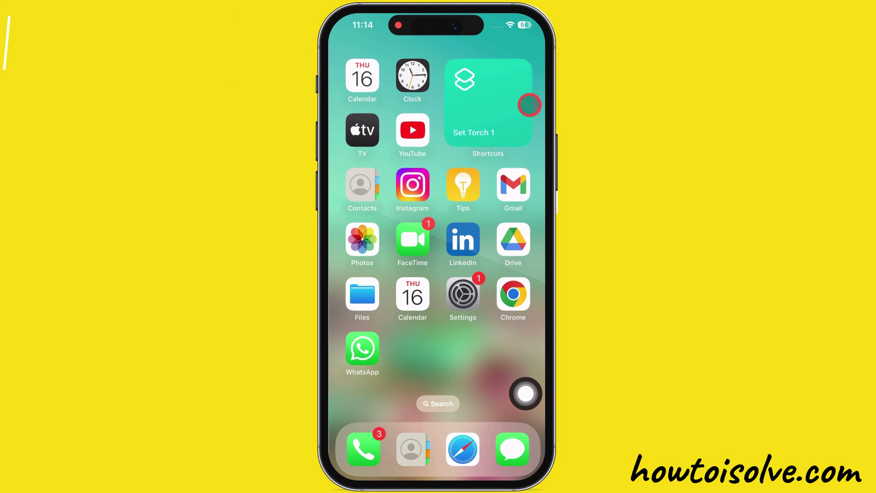
In the LinkedIn app, go through profile, Settings and Account preferences to Close account.
click(475, 238)
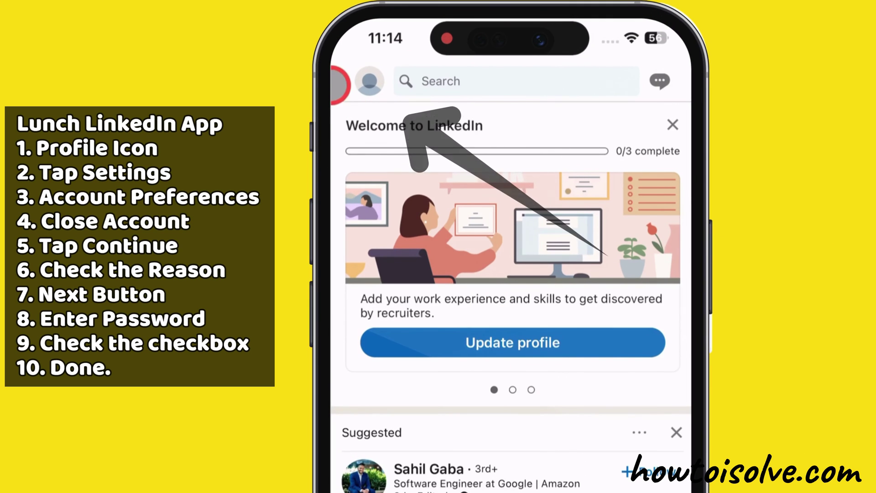
click(360, 83)
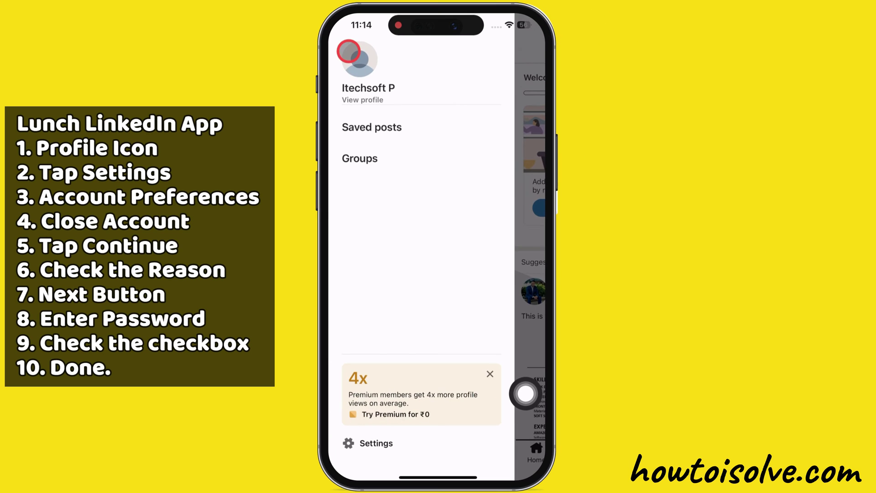
click(372, 420)
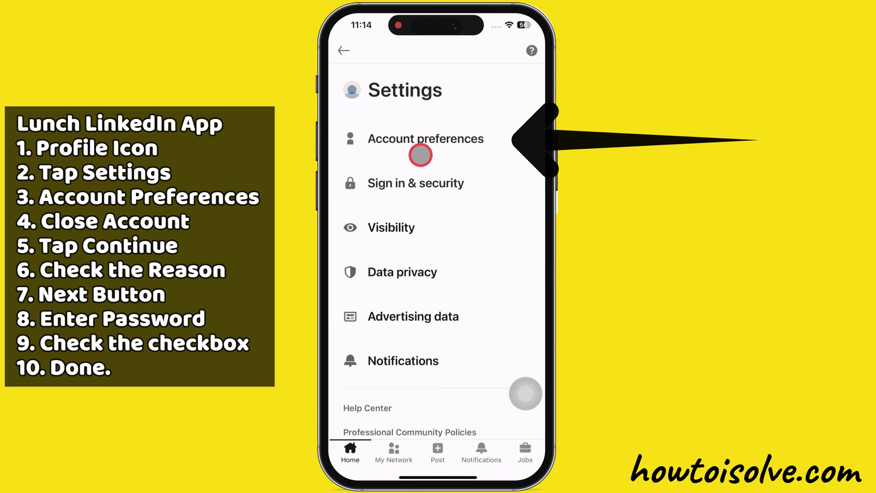
click(417, 139)
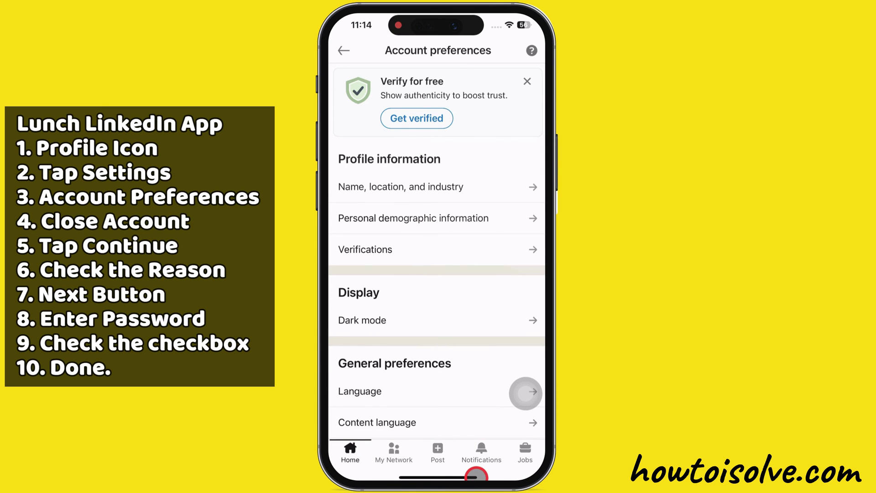
scroll(479, 465, down, 10)
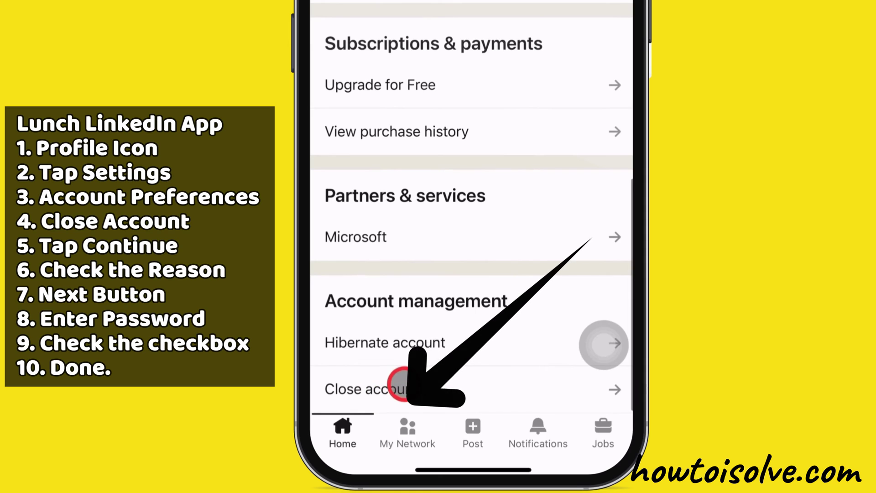
click(402, 383)
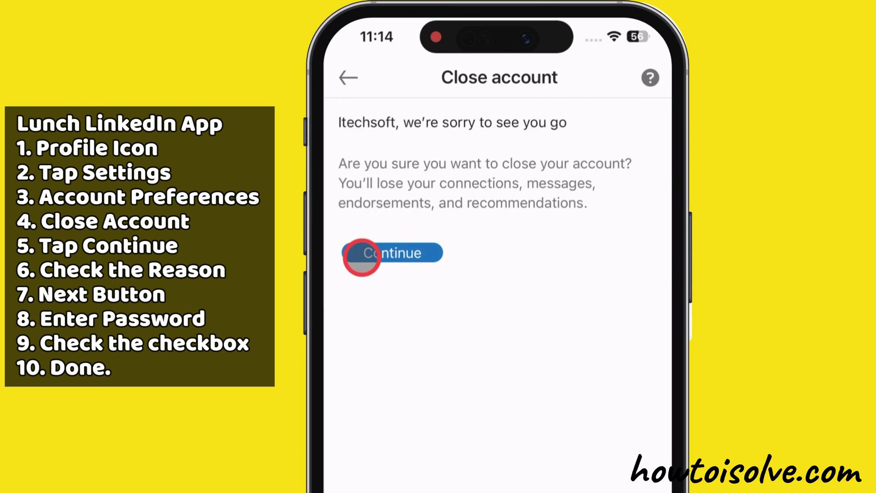
Give 'I have a privacy concern' as the reason and advance to the password step.
click(362, 257)
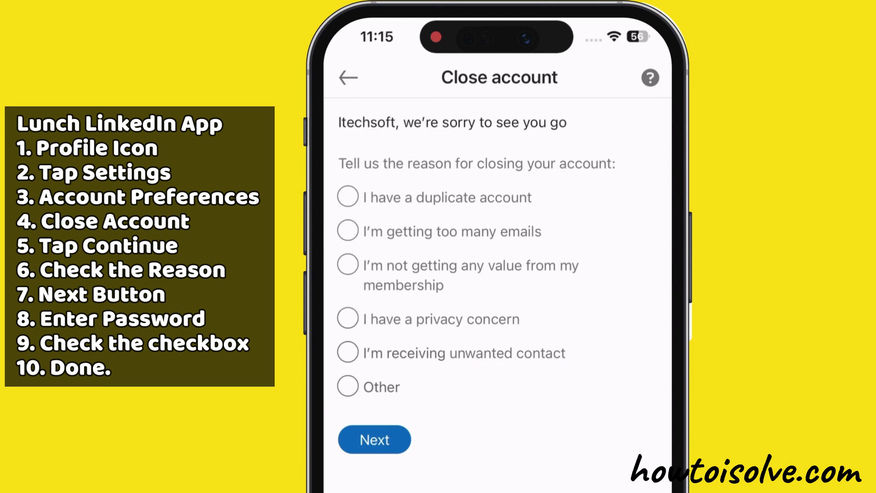
click(349, 318)
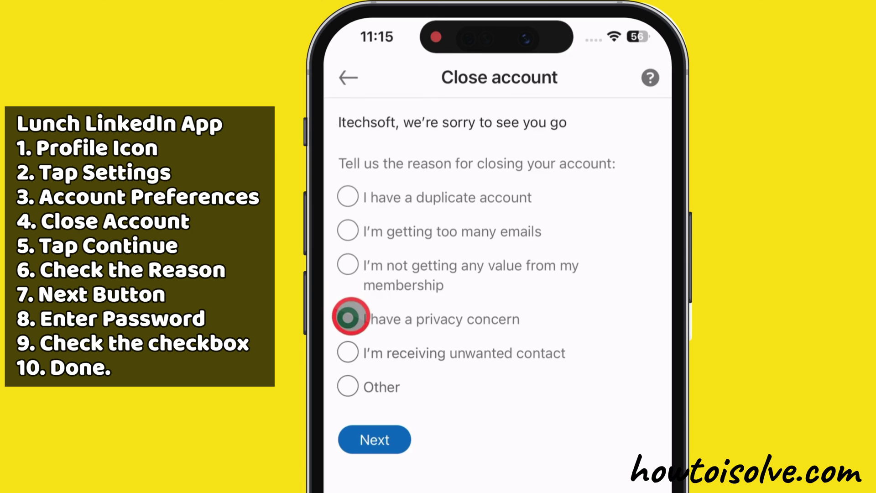
click(384, 441)
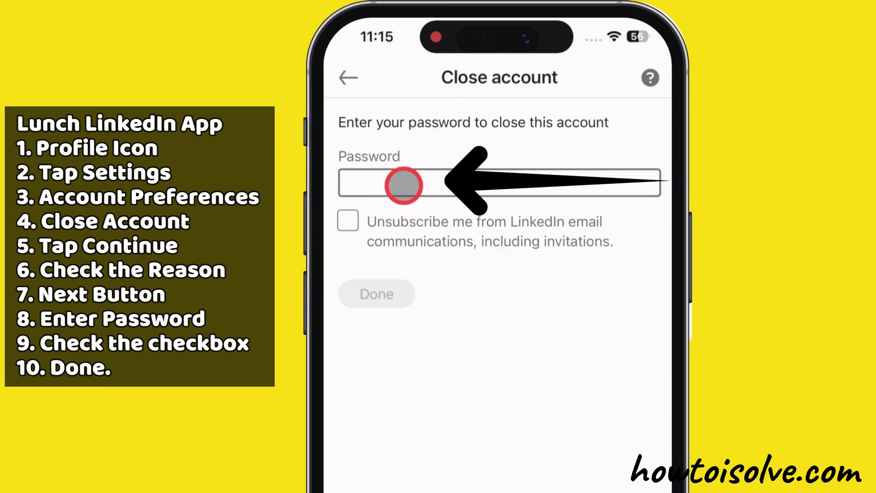
Enter the account password and tick Unsubscribe on the phone's closing form.
click(403, 185)
text(***)
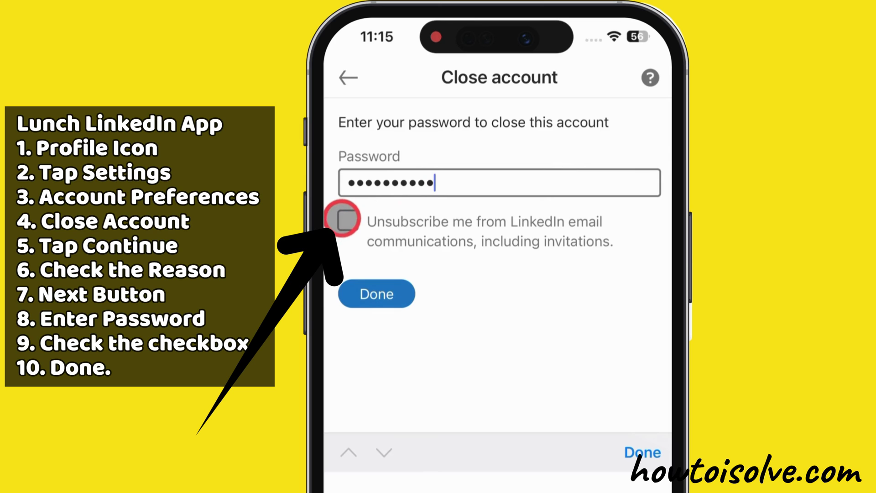
click(346, 220)
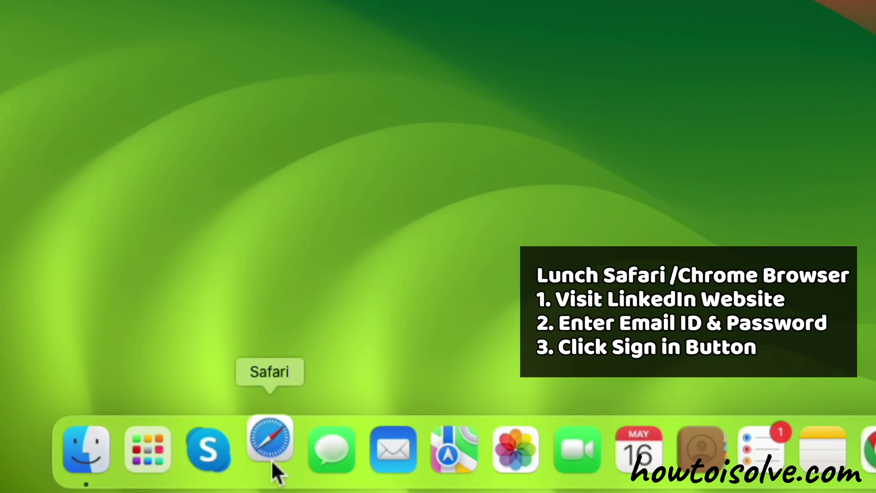
In Safari on the Mac, type 'LIN' and go to the LinkedIn website.
click(271, 459)
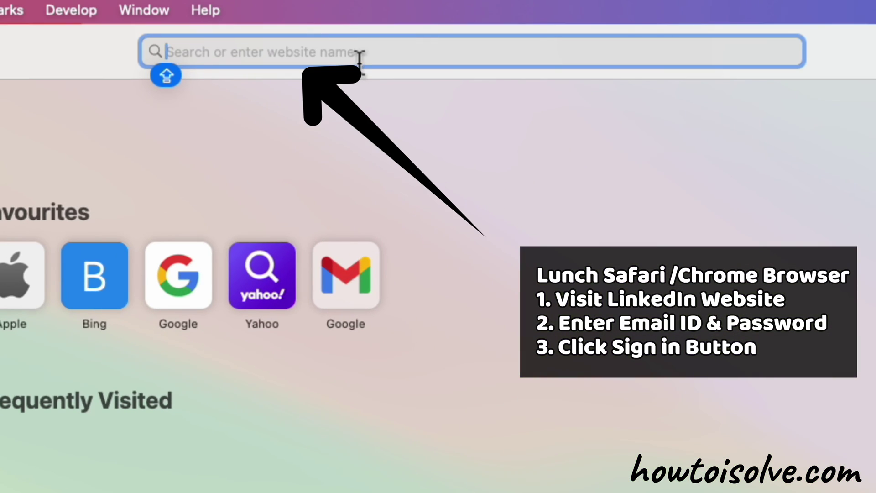
text(LIN)
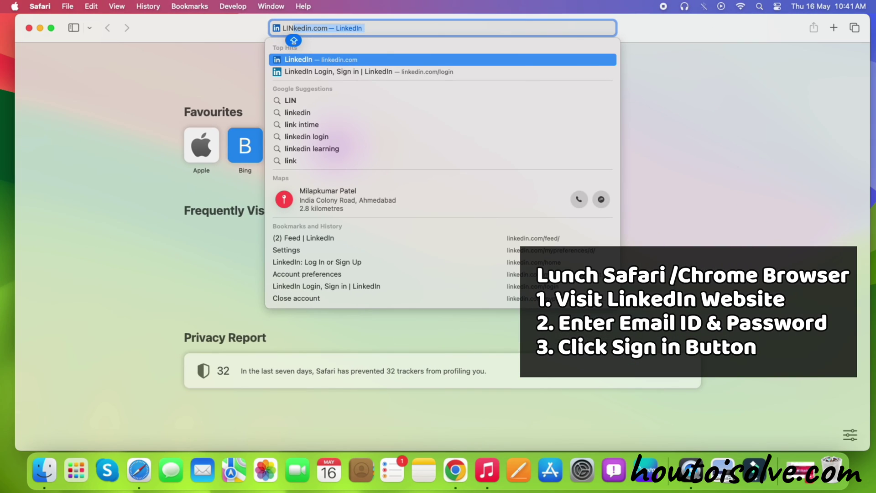
click(386, 60)
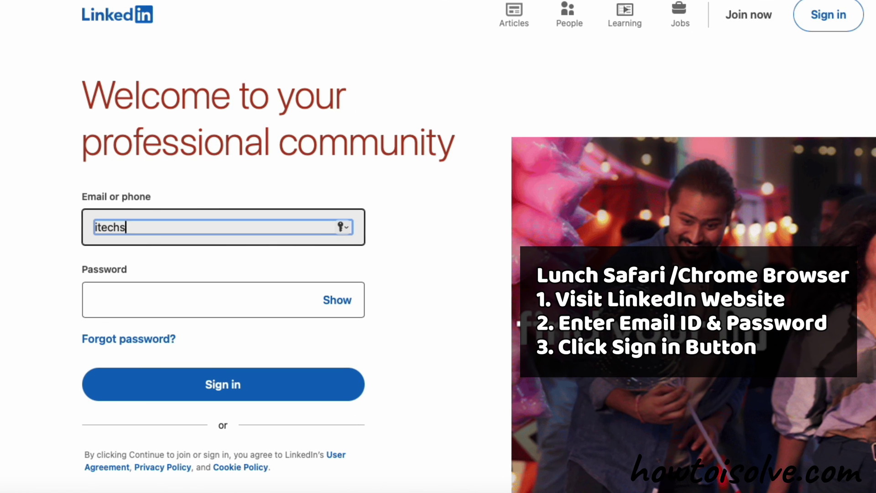
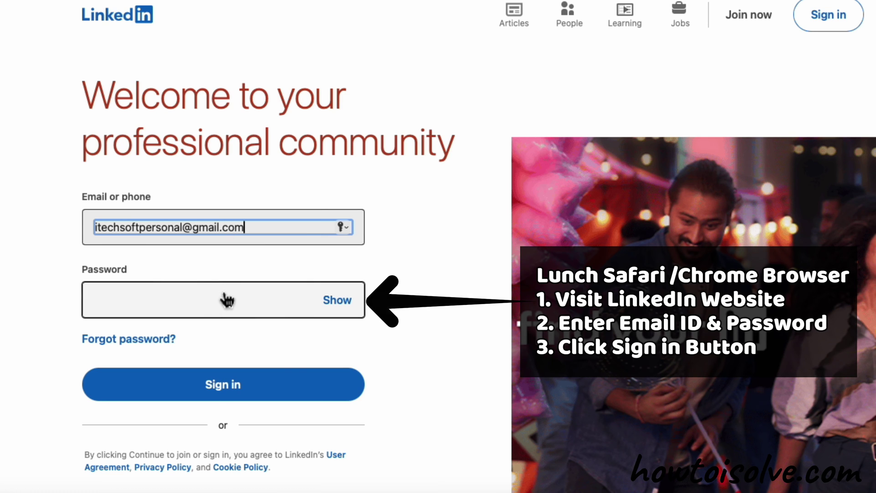
Sign in to LinkedIn with the account email and pasted password, declining Safari's password save.
click(223, 299)
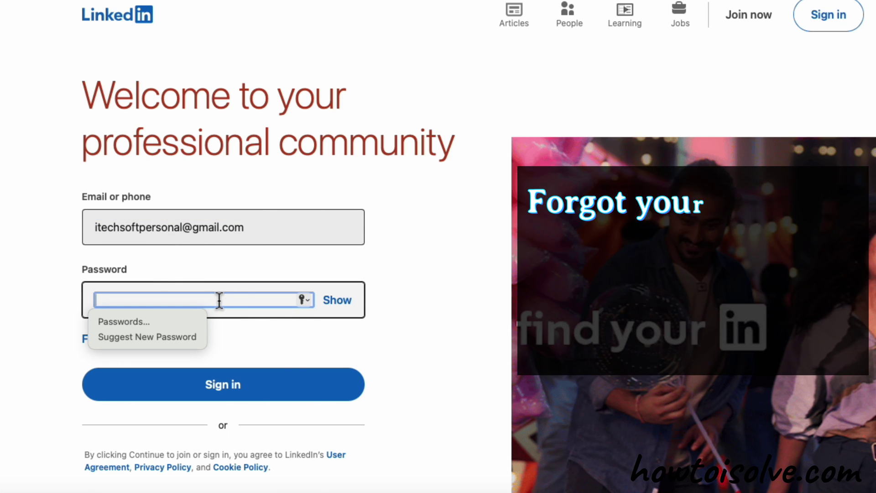
key(super+v)
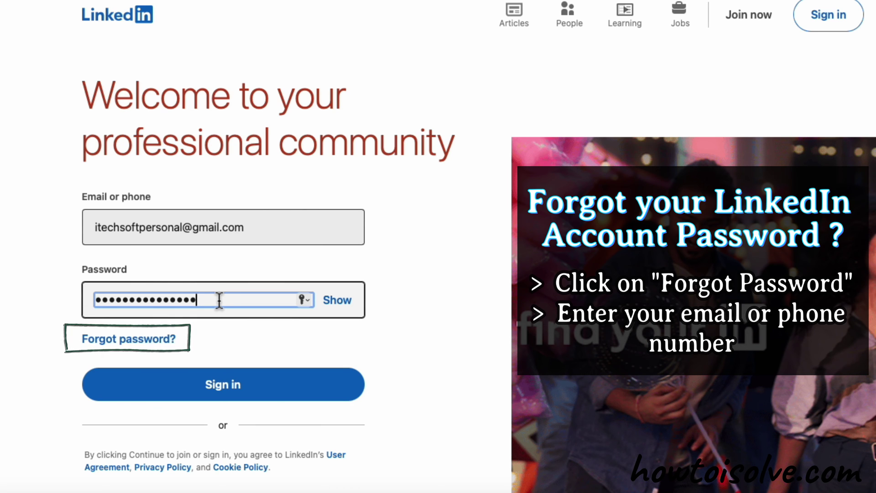
click(230, 392)
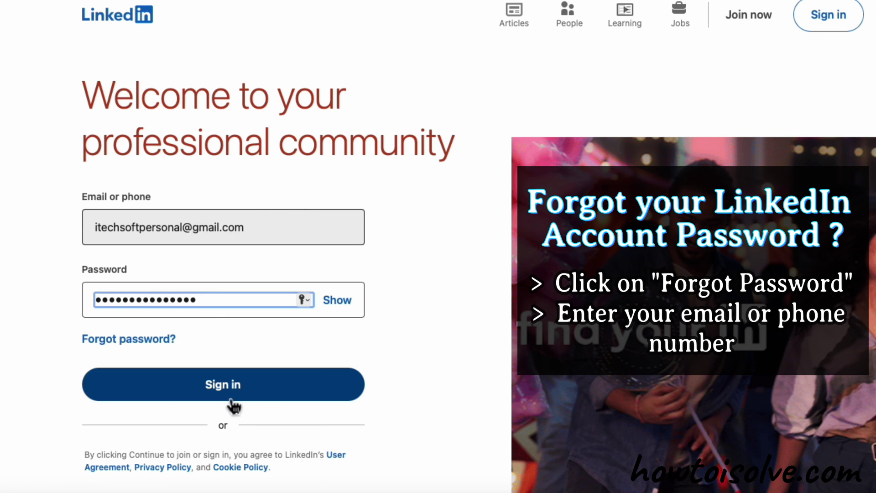
click(223, 383)
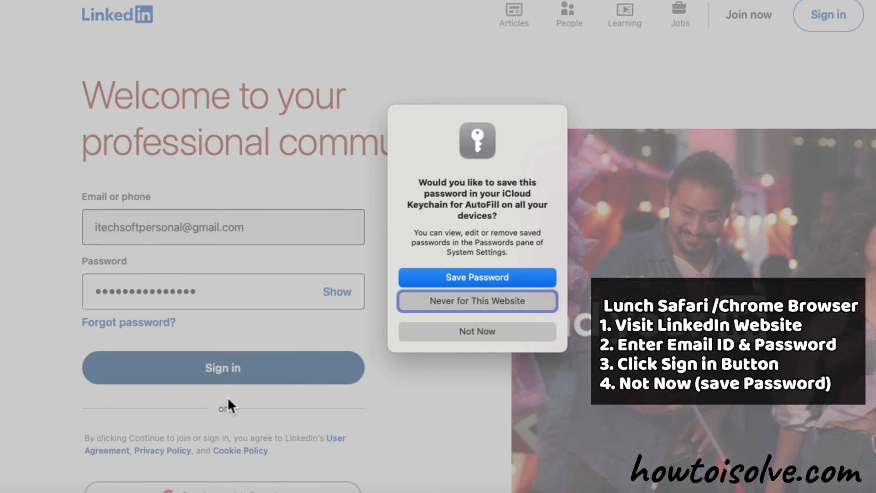
click(480, 336)
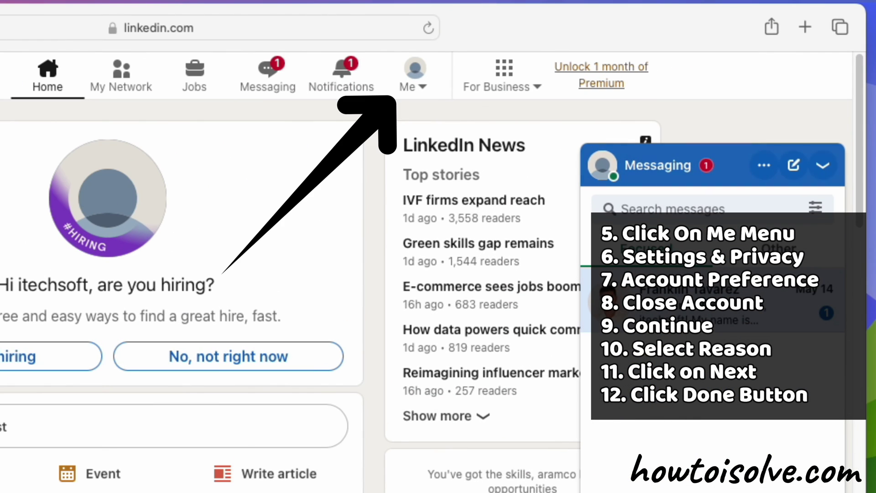
From the Me menu, reach Settings & Privacy and choose Close account under Account preferences.
click(431, 93)
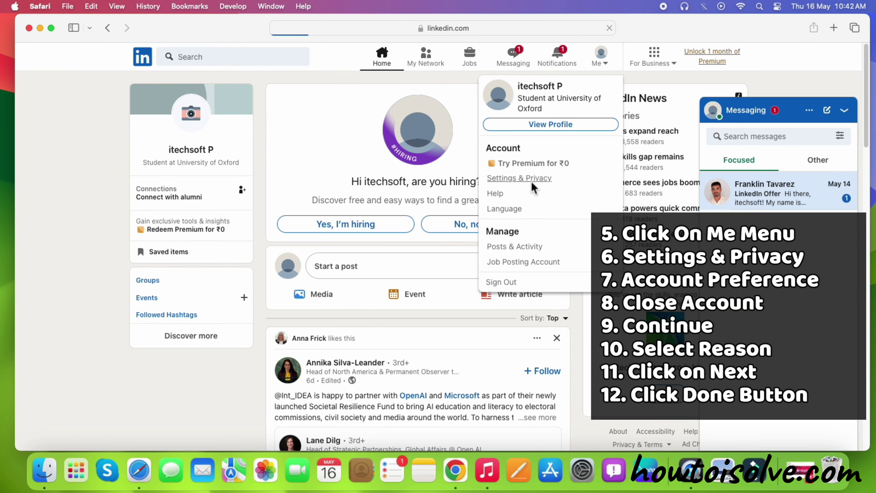
click(531, 181)
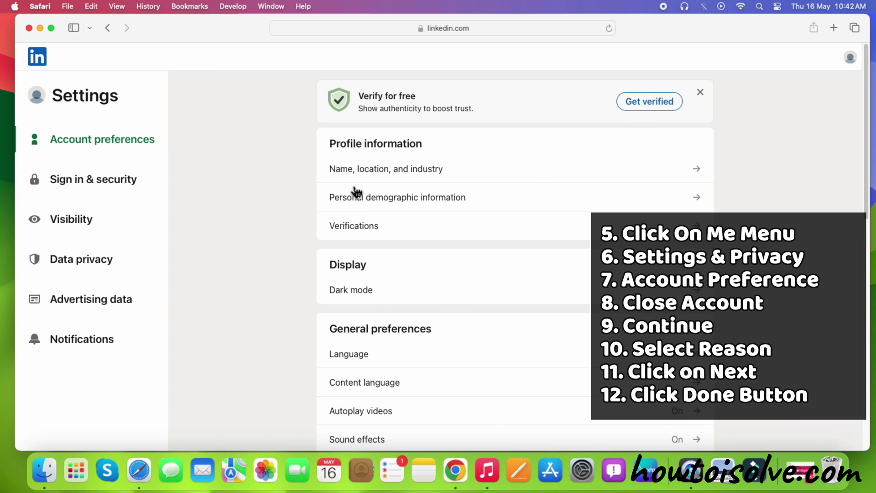
scroll(456, 269, down, 10)
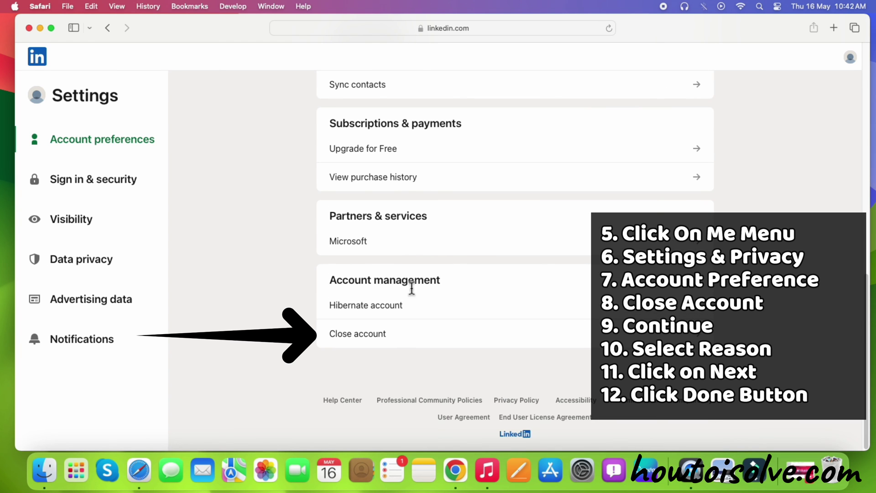
click(366, 340)
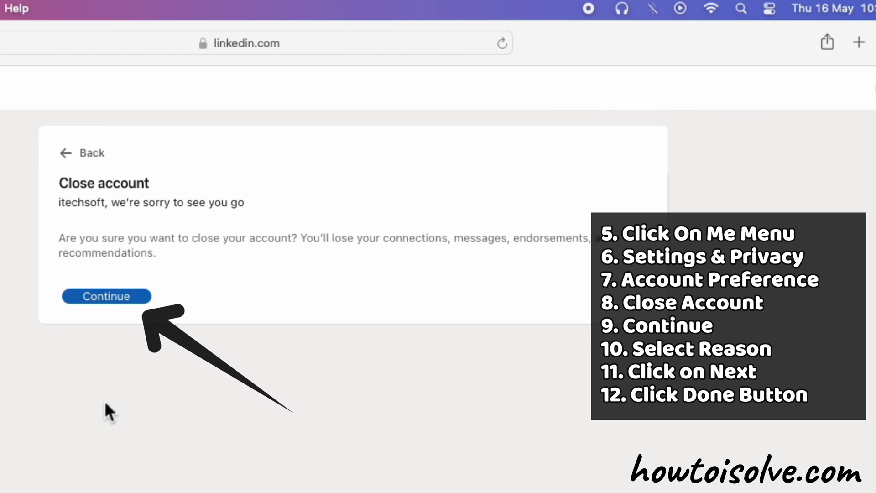
Give 'I'm receiving unwanted contact' as the closing reason and advance to the password step.
click(78, 300)
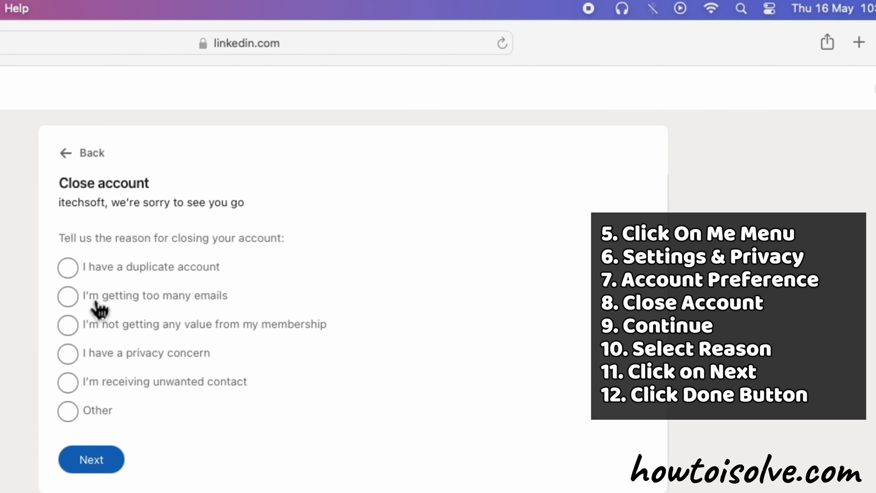
click(70, 383)
click(94, 460)
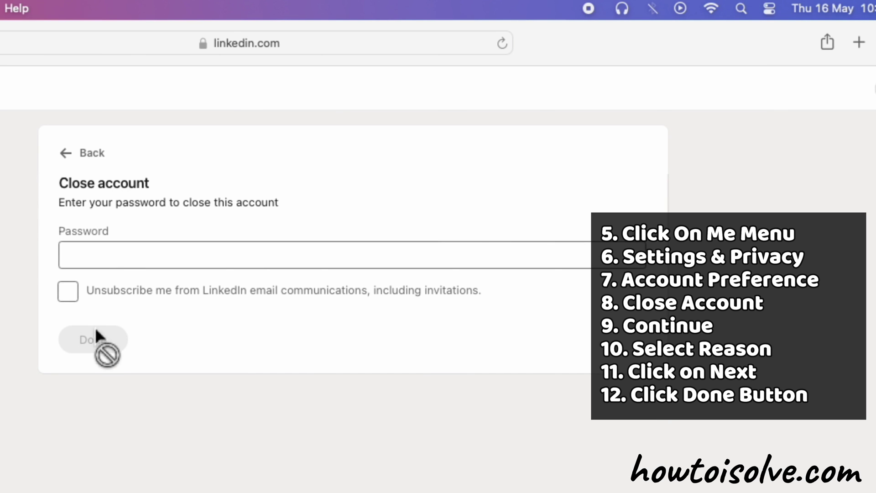
Paste the account password, tick Unsubscribe, and confirm closing the account with Done.
click(87, 267)
key(super+v)
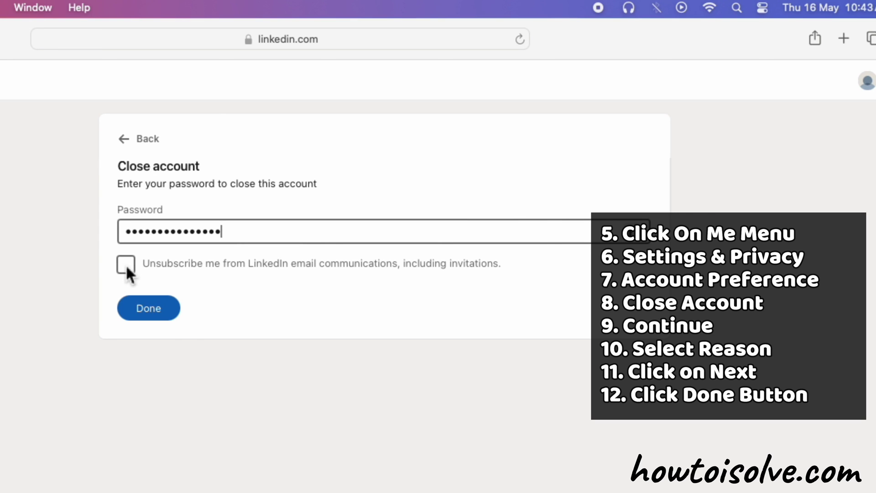
click(125, 264)
click(161, 314)
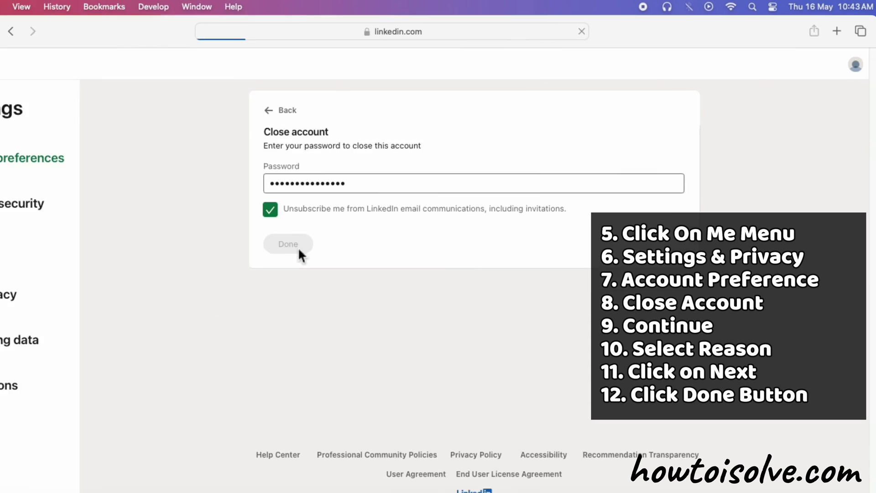